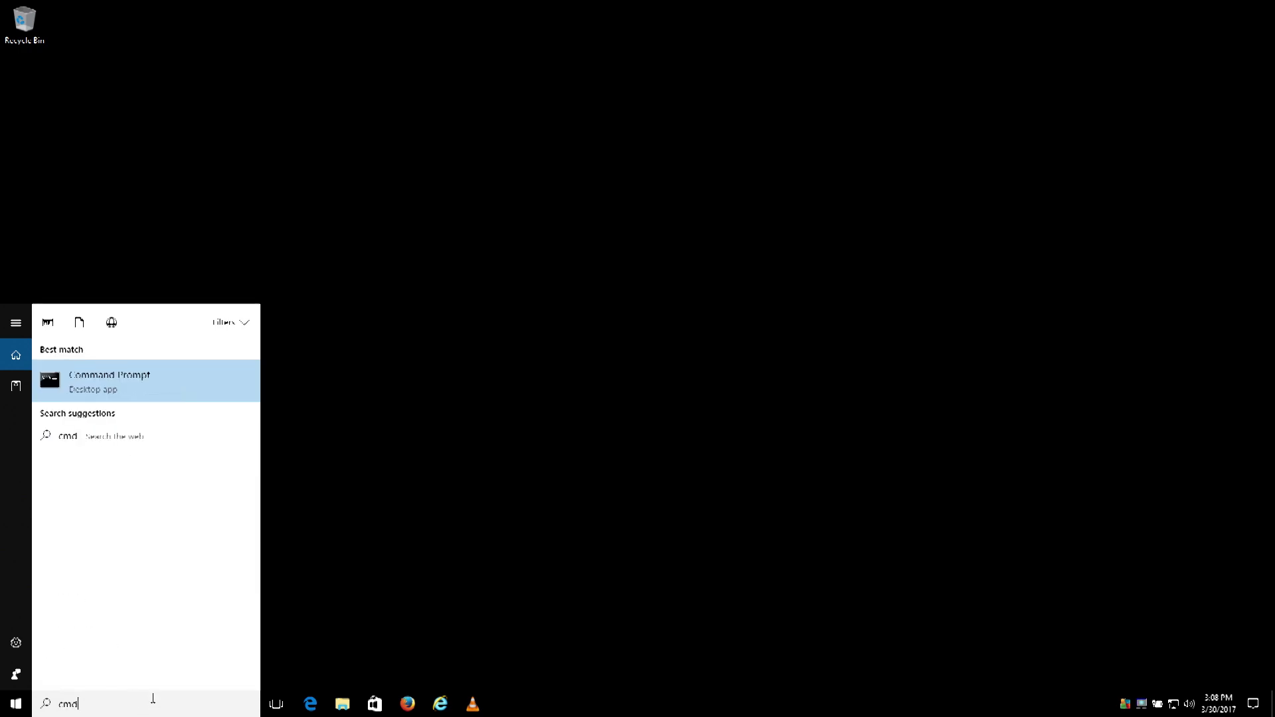
Launch Command Prompt and run ipconfig to show the Ethernet address 192.168.100.161 and gateway 192.168.100.1
key(Return)
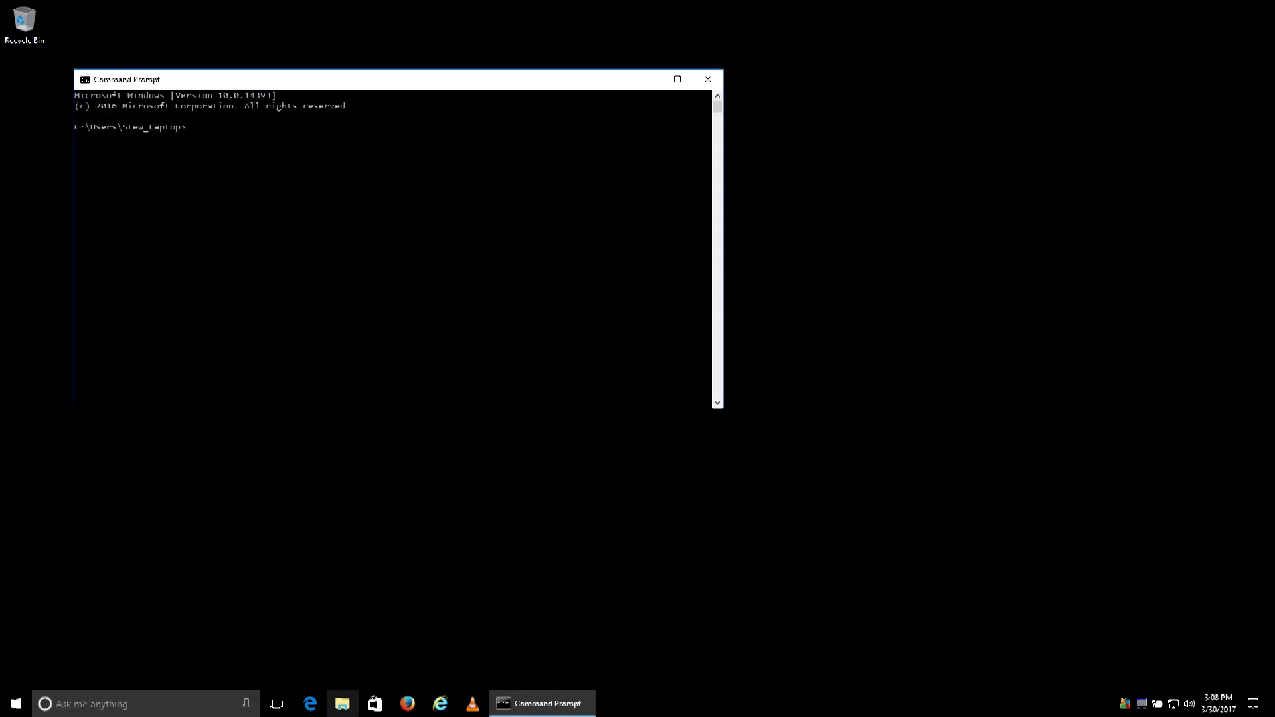
text(ipconfig)
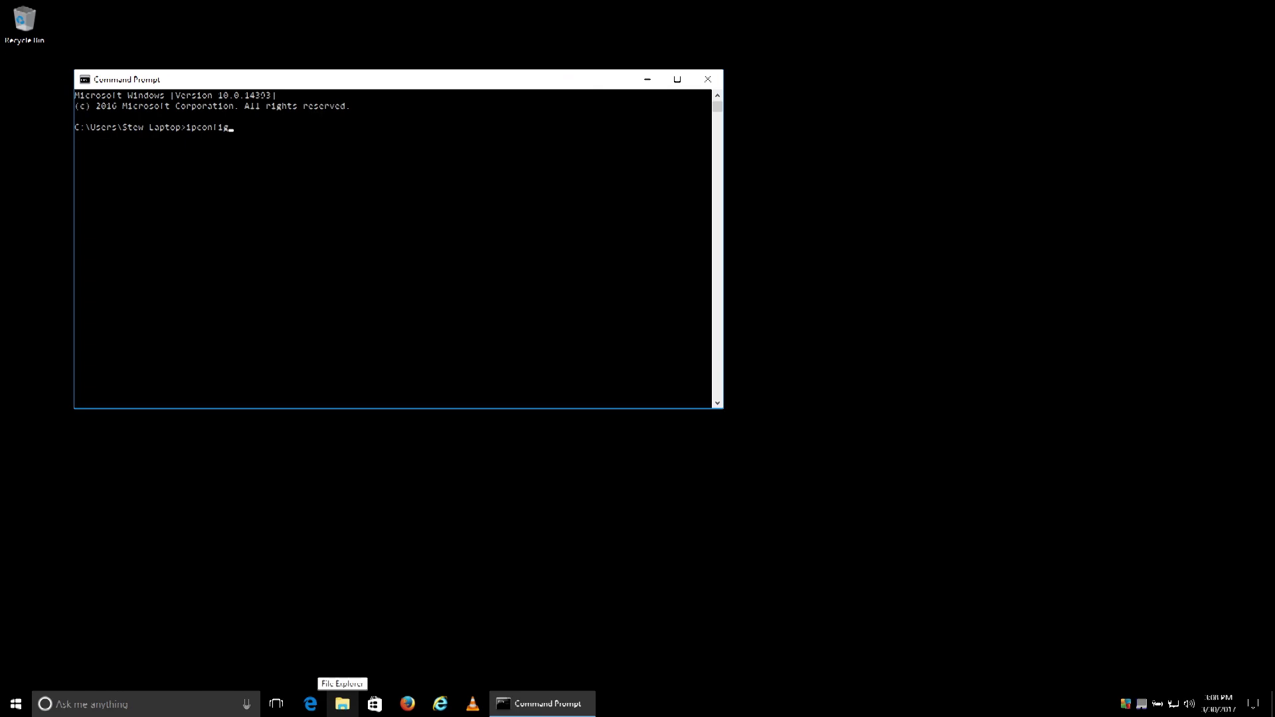
key(Return)
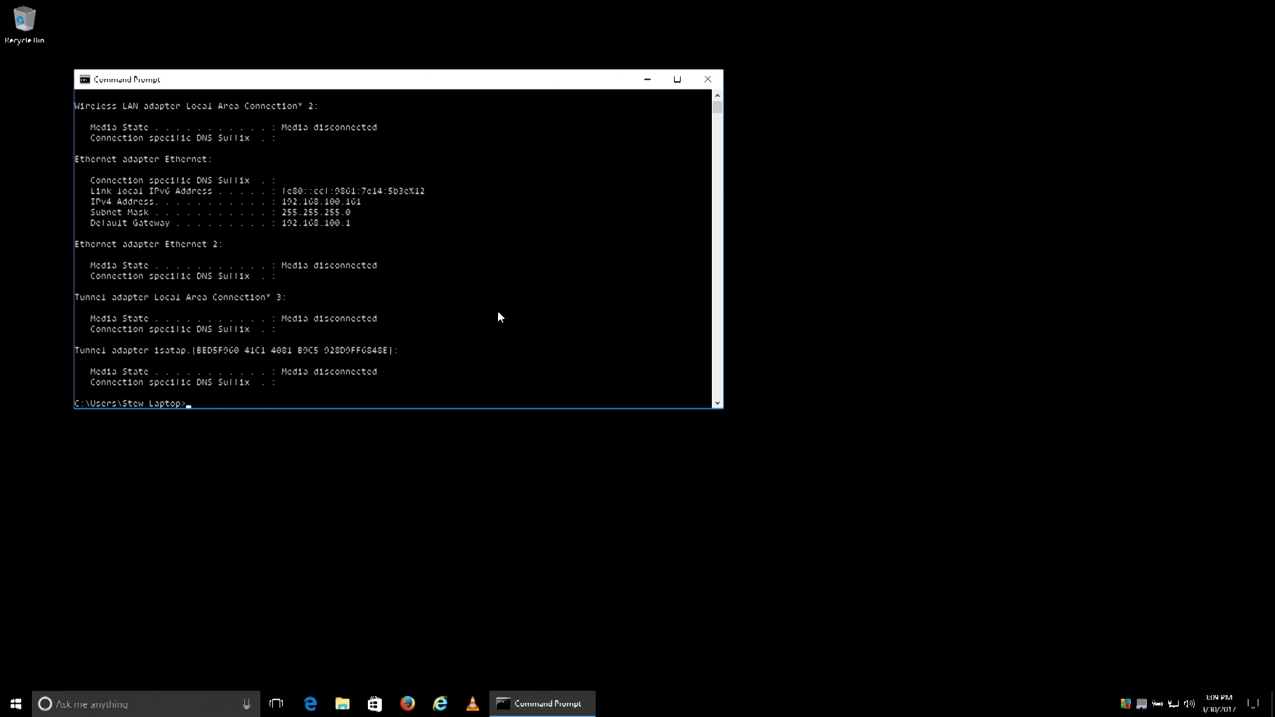
Close Command Prompt and open the network adapter list via the Network and Sharing Center
click(707, 79)
right_click(1174, 705)
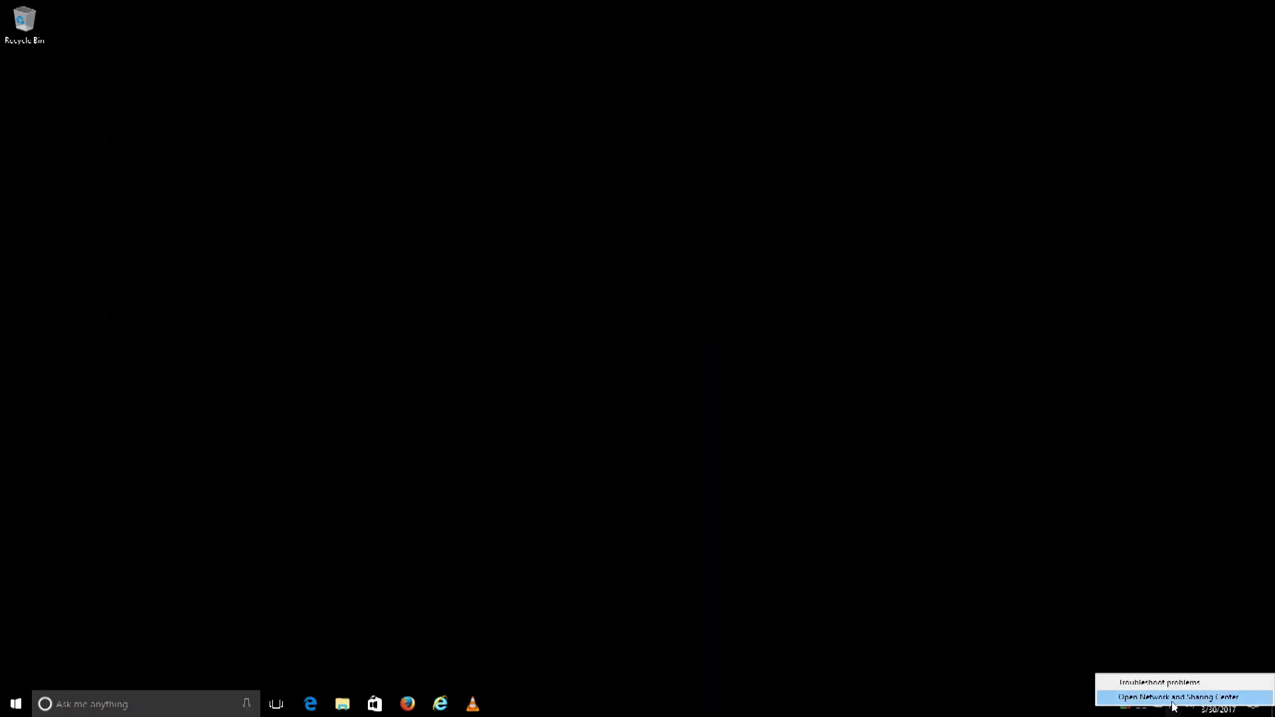
click(1174, 697)
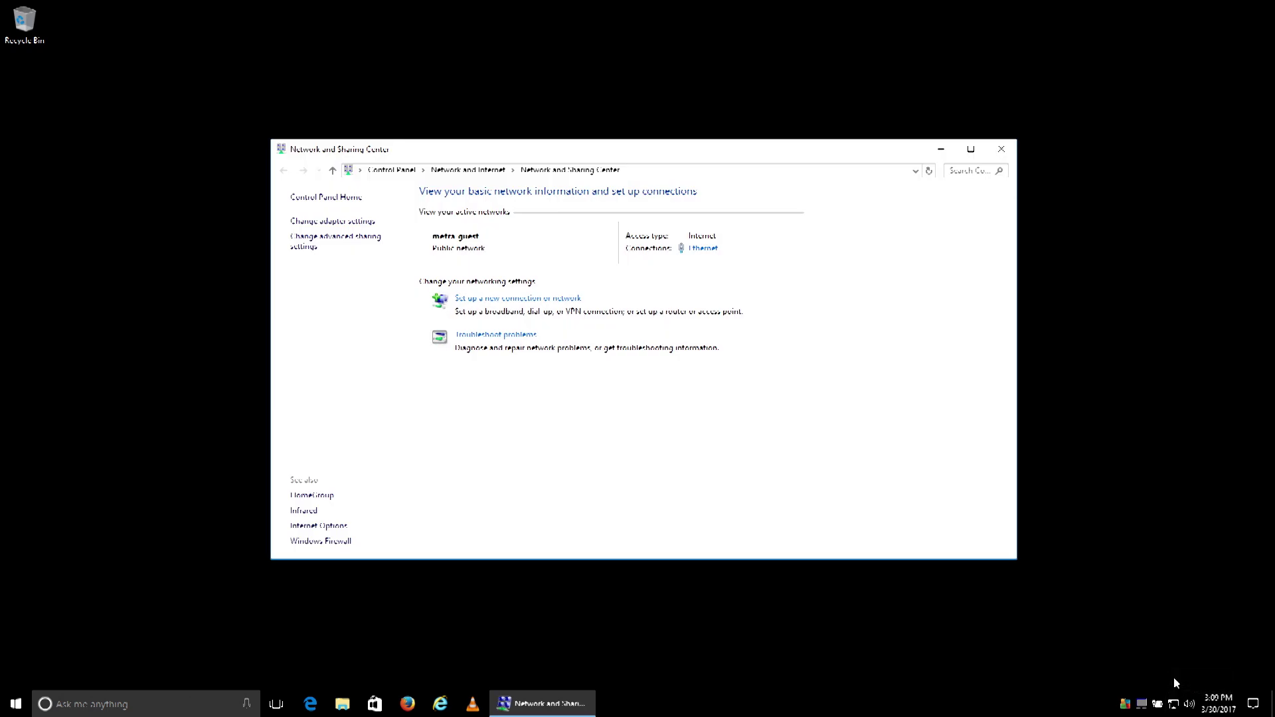
click(312, 221)
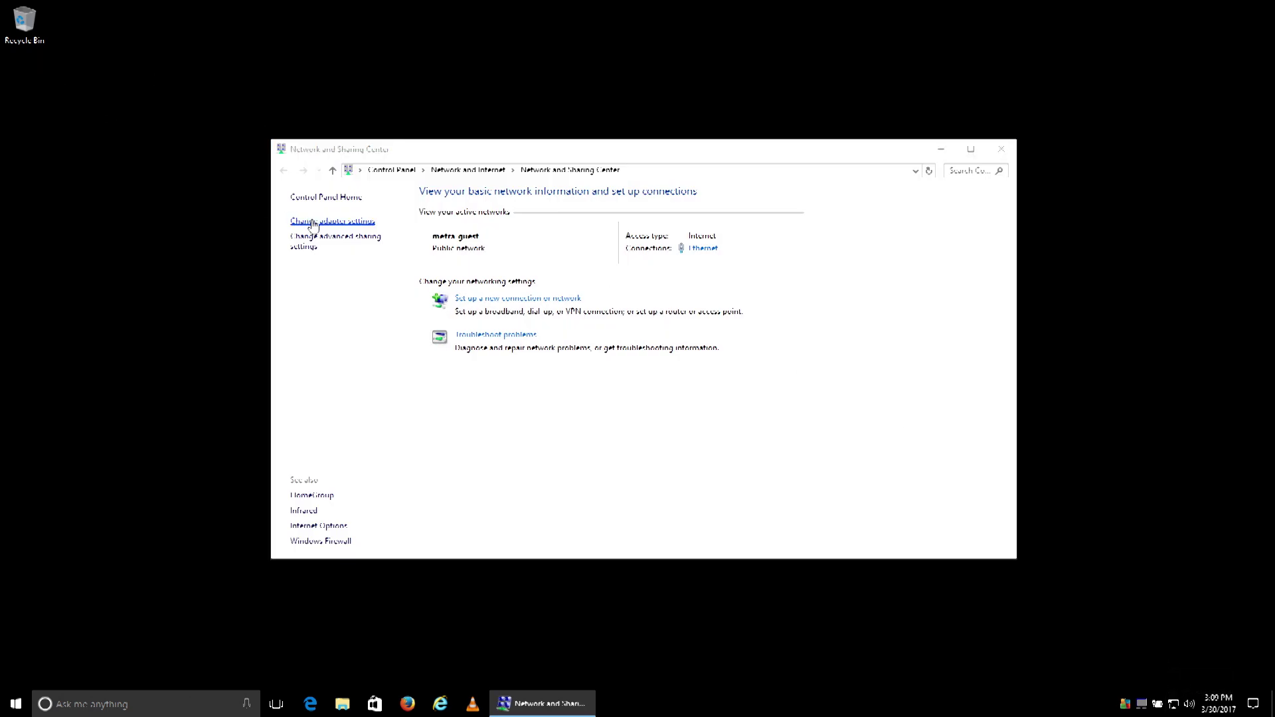
Open the Ethernet adapter's IPv4 properties and choose 'Use the following IP address'
double_click(317, 236)
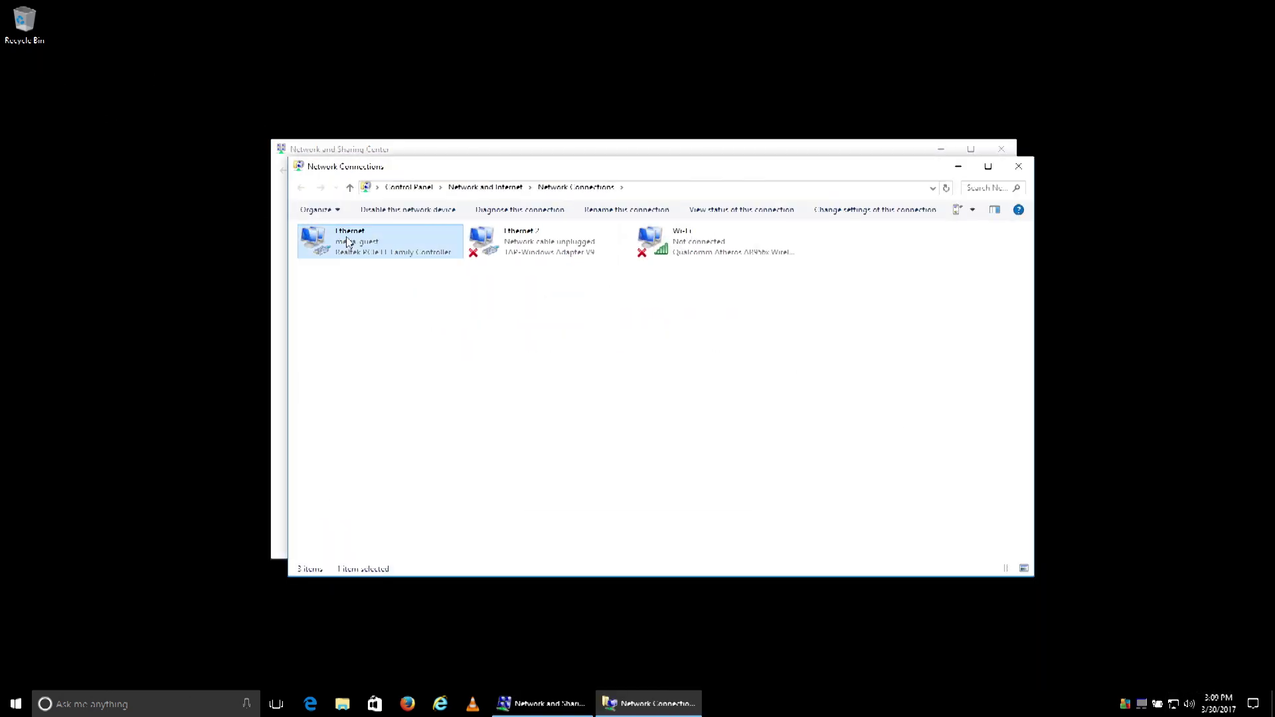
click(573, 459)
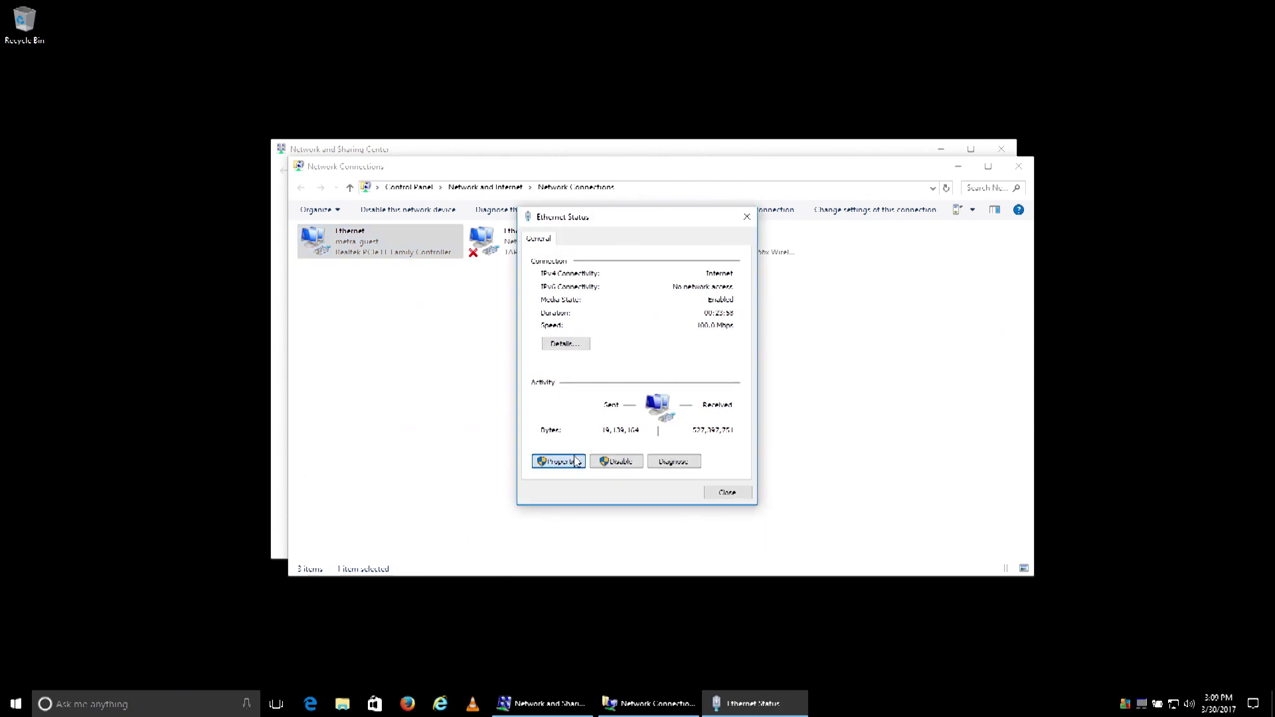
click(572, 460)
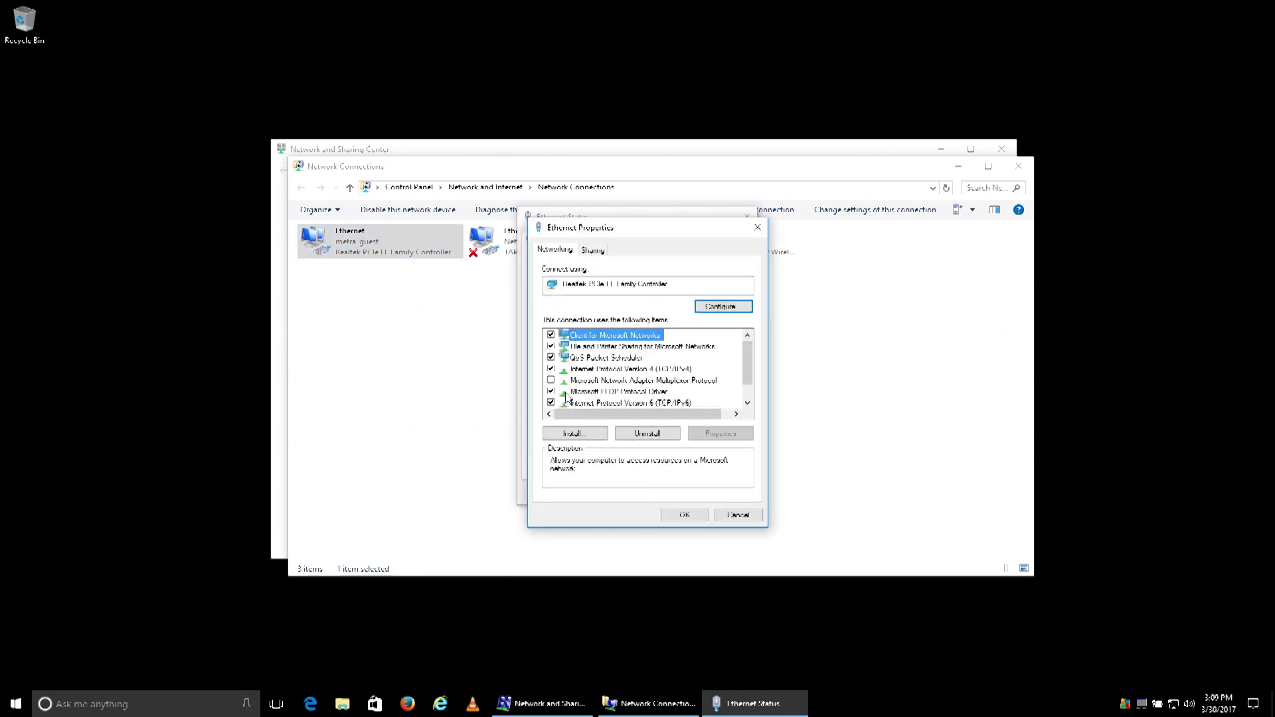
double_click(601, 371)
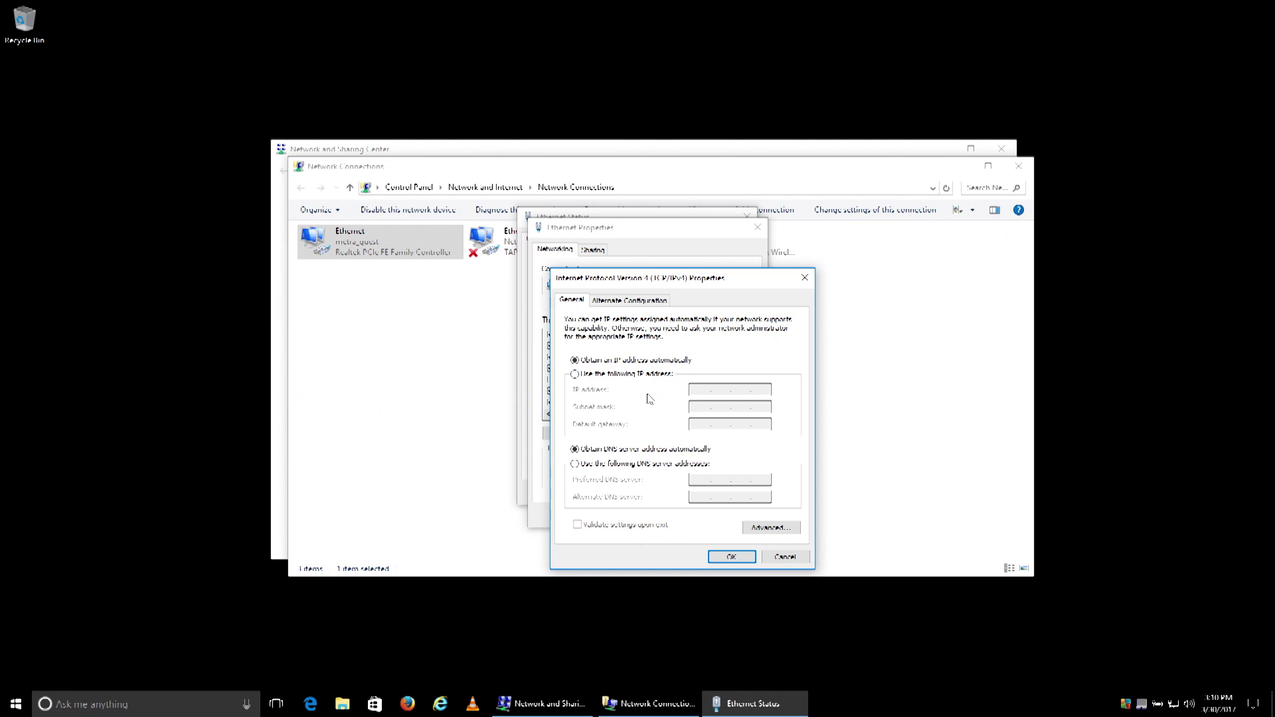
click(575, 375)
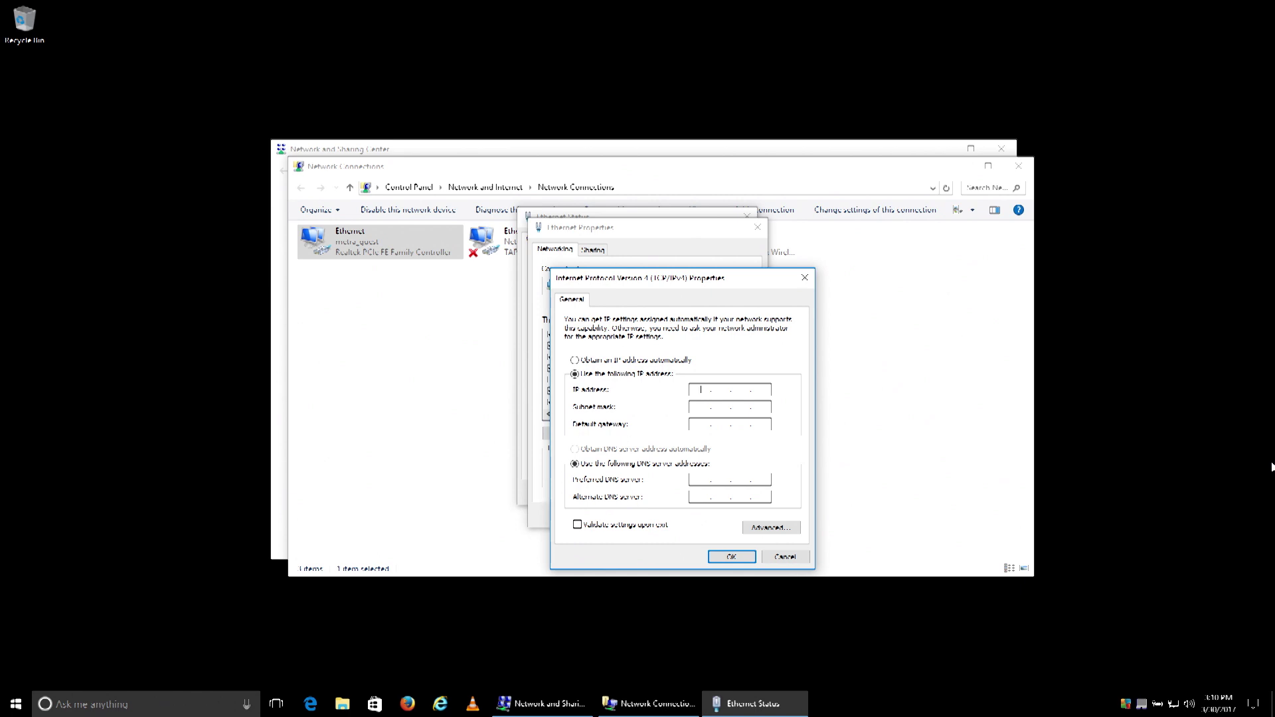
Apply static IP 192.168.1.2, mask 255.255.255.0 and gateway 192.168.1.1, closing the Ethernet dialogs
text(192 . )
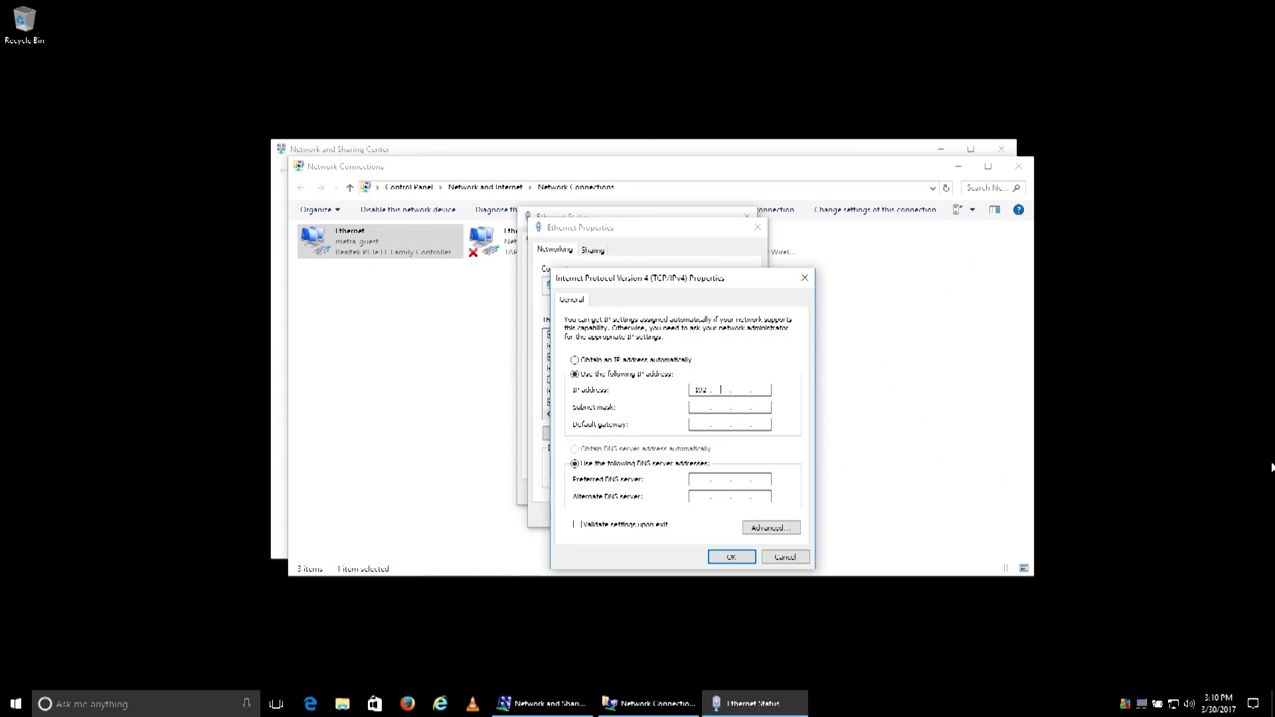
text(168)
key(Tab)
key(Tab)
text(192.168.)
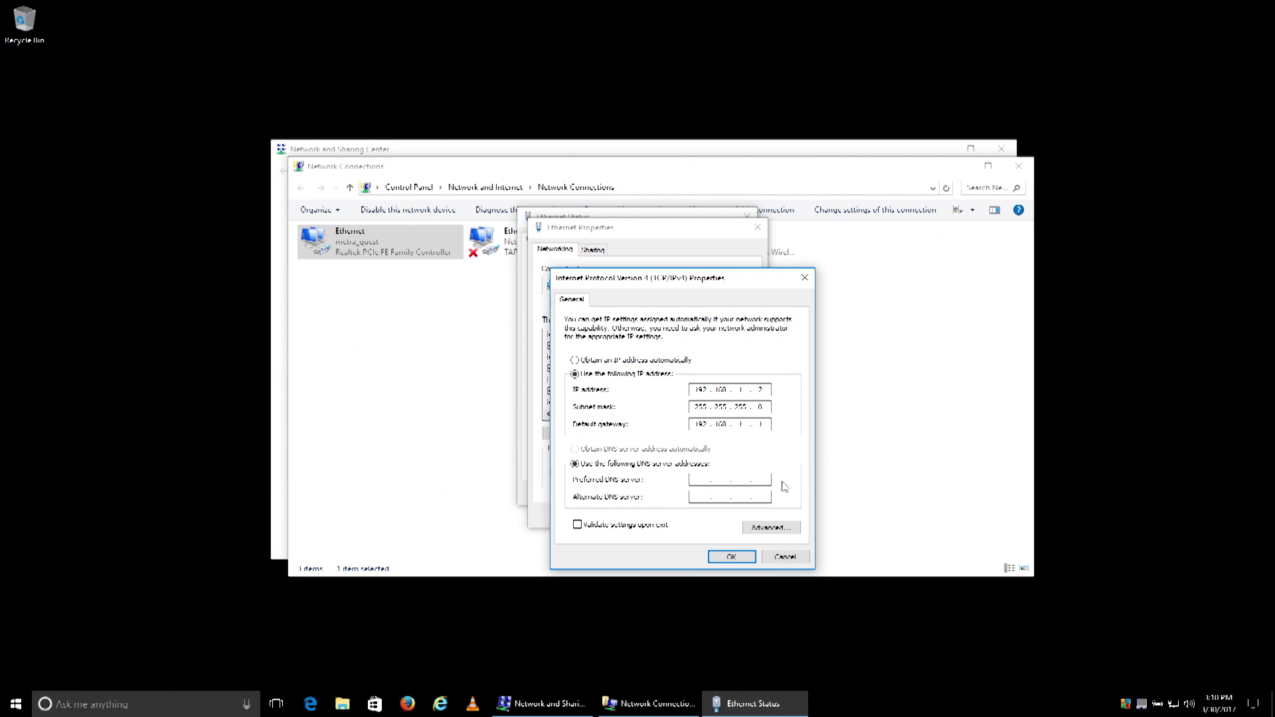
click(744, 560)
click(682, 516)
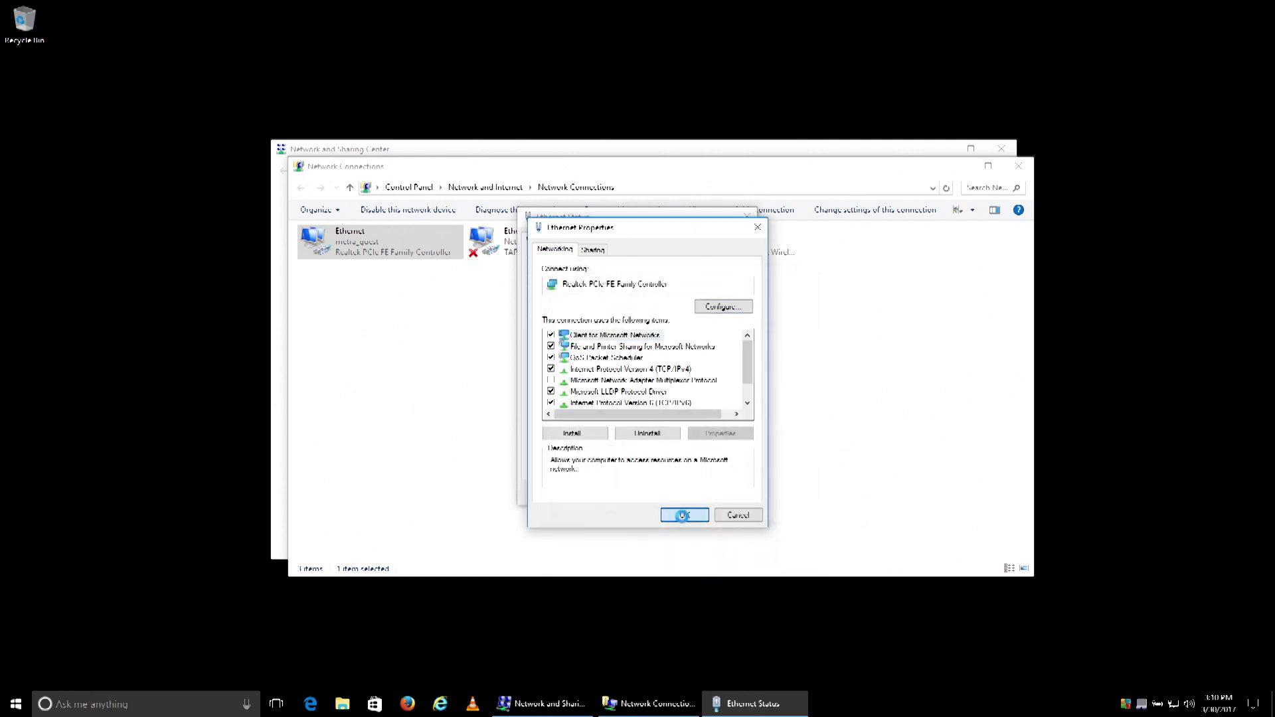
click(733, 494)
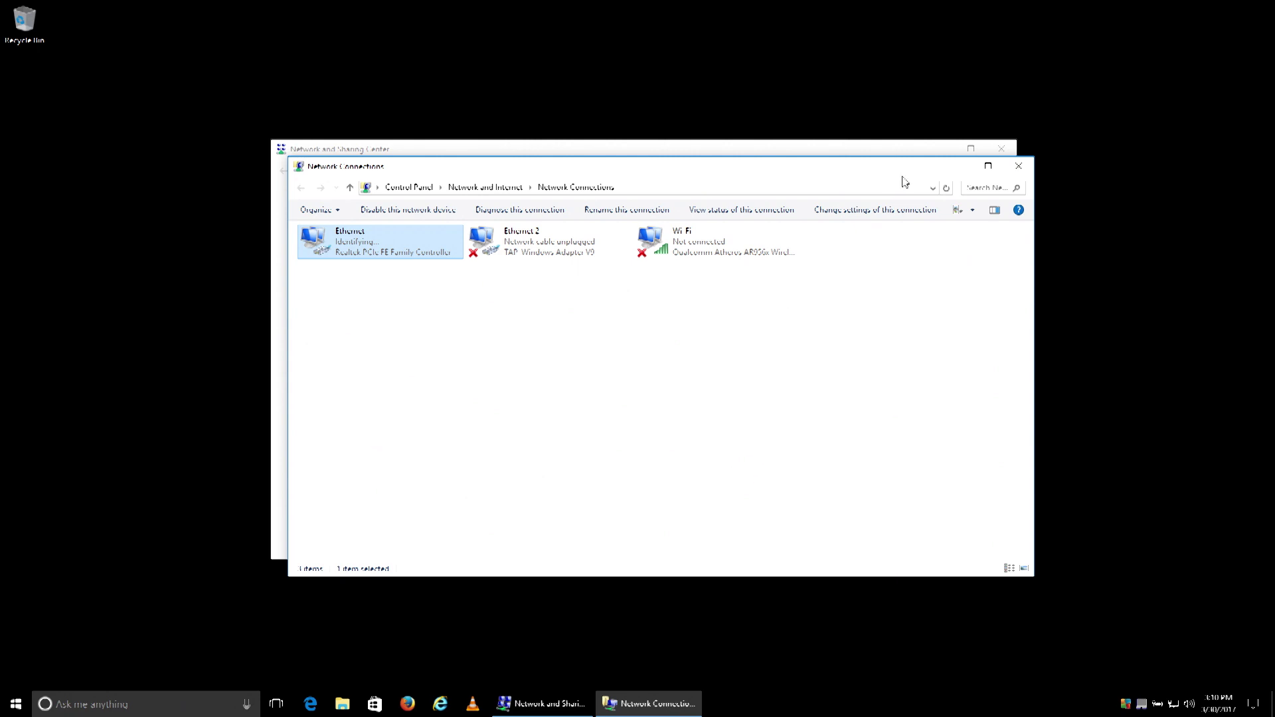
Minimize Network Connections and the Network and Sharing Center, then launch the browser to test connectivity
click(958, 164)
click(940, 151)
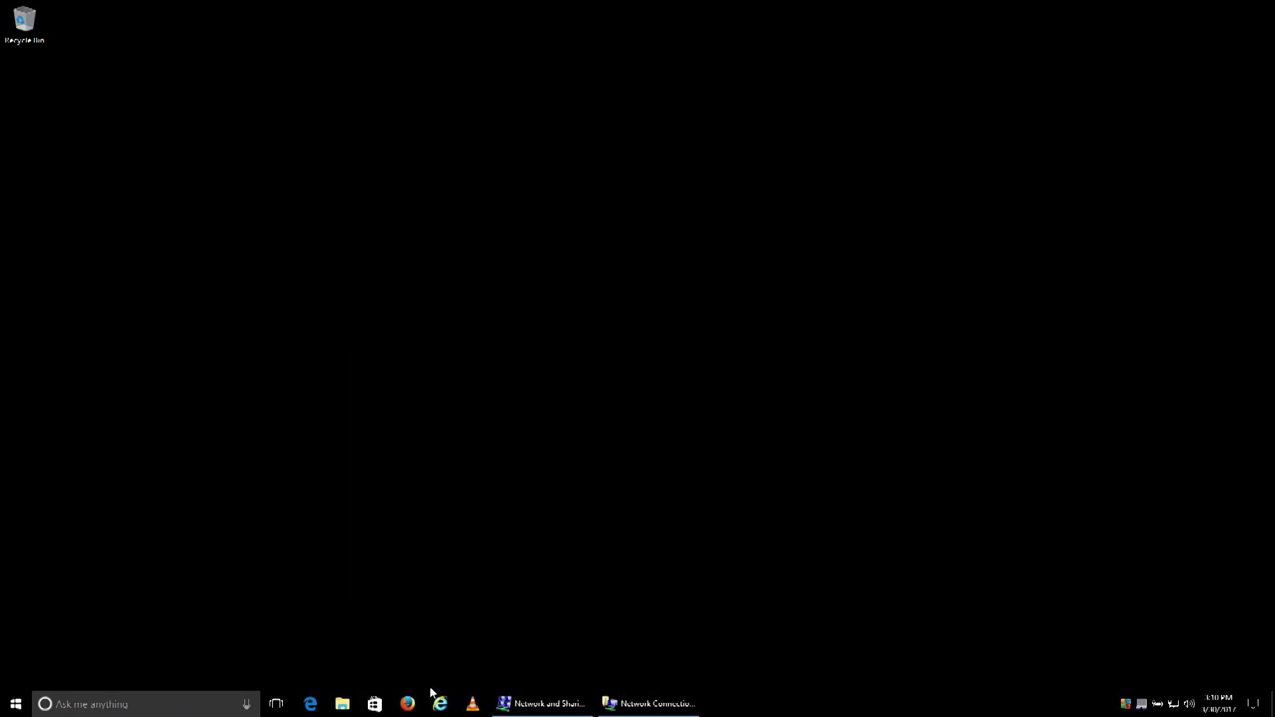
click(440, 703)
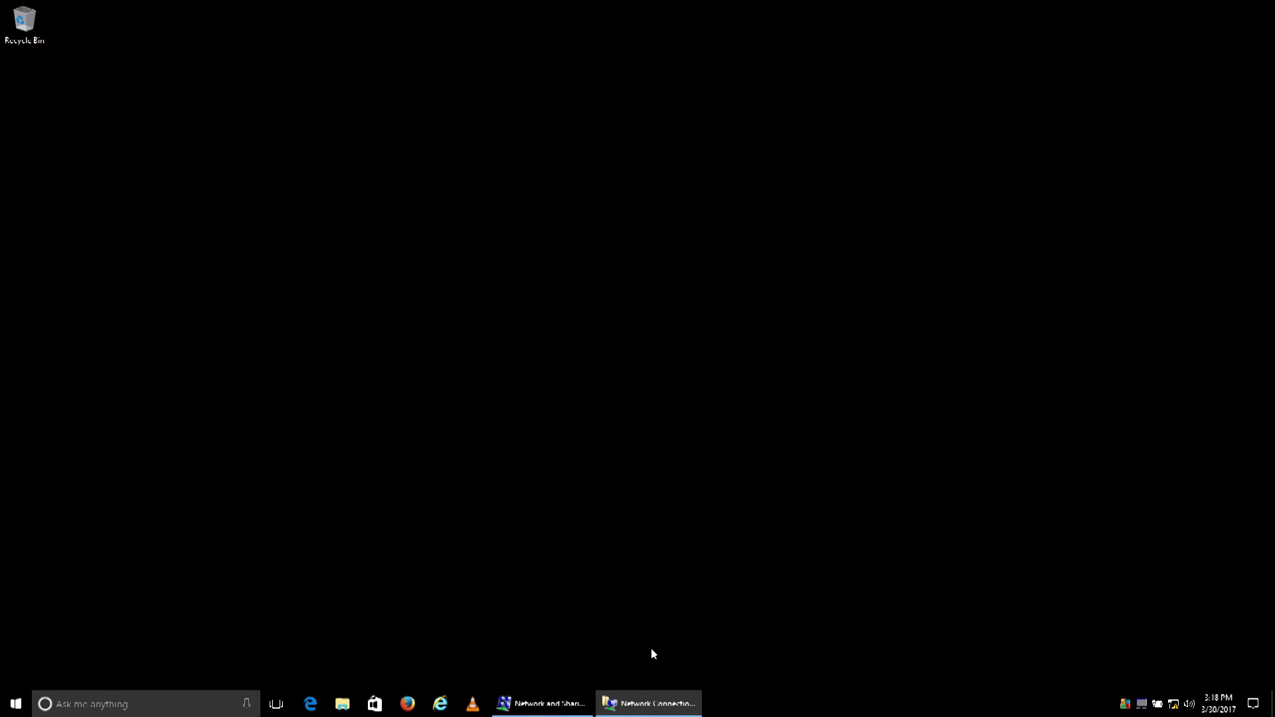
Restore Network Connections and reopen the Ethernet adapter's IPv4 properties
click(640, 704)
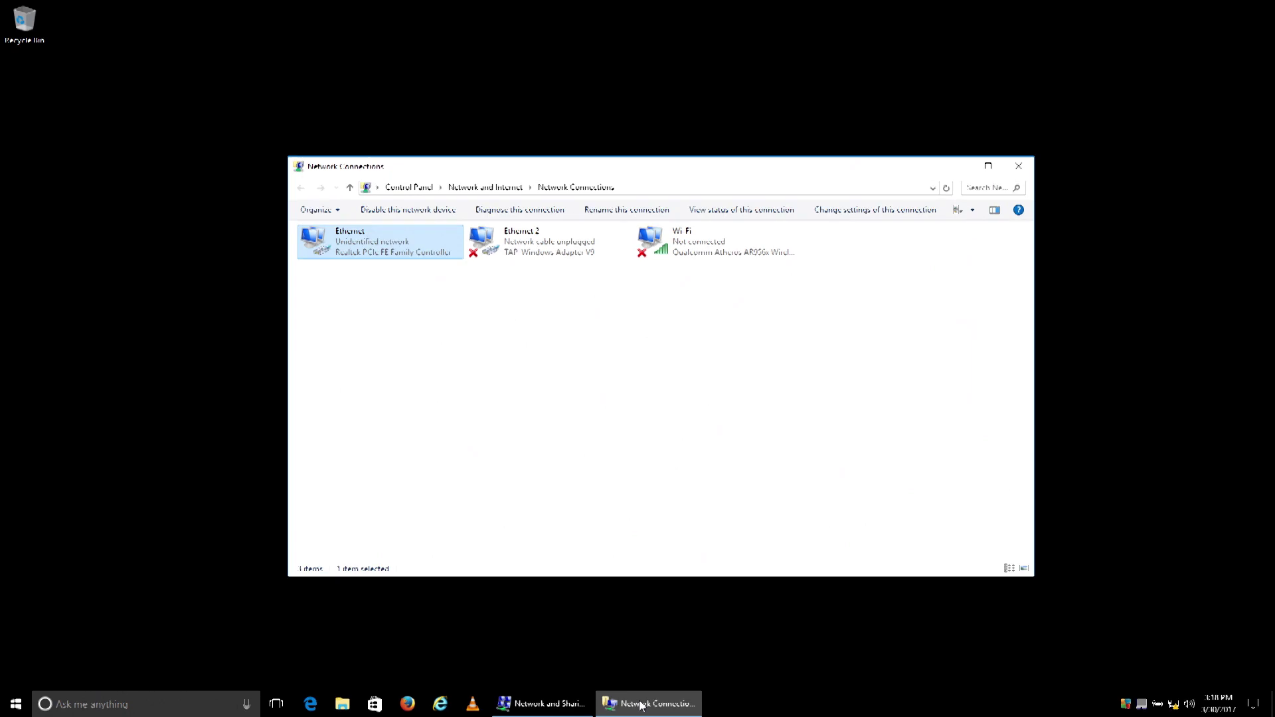
double_click(325, 243)
click(563, 461)
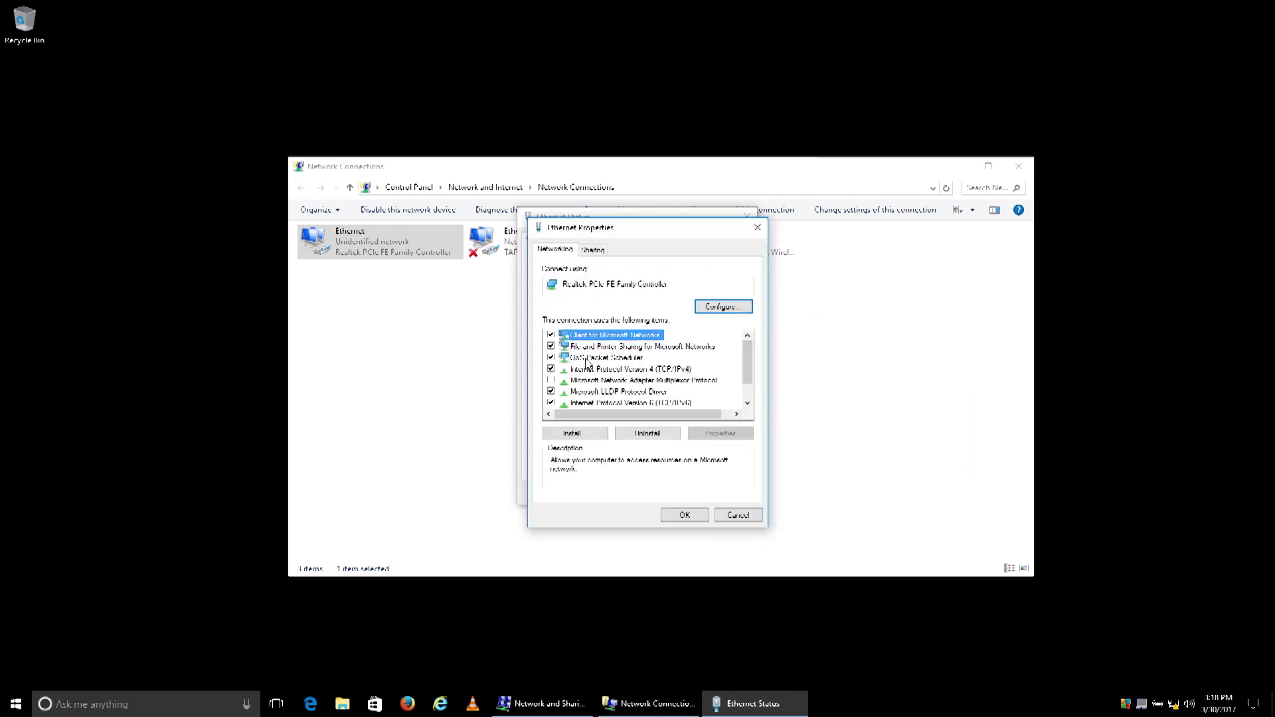
double_click(596, 370)
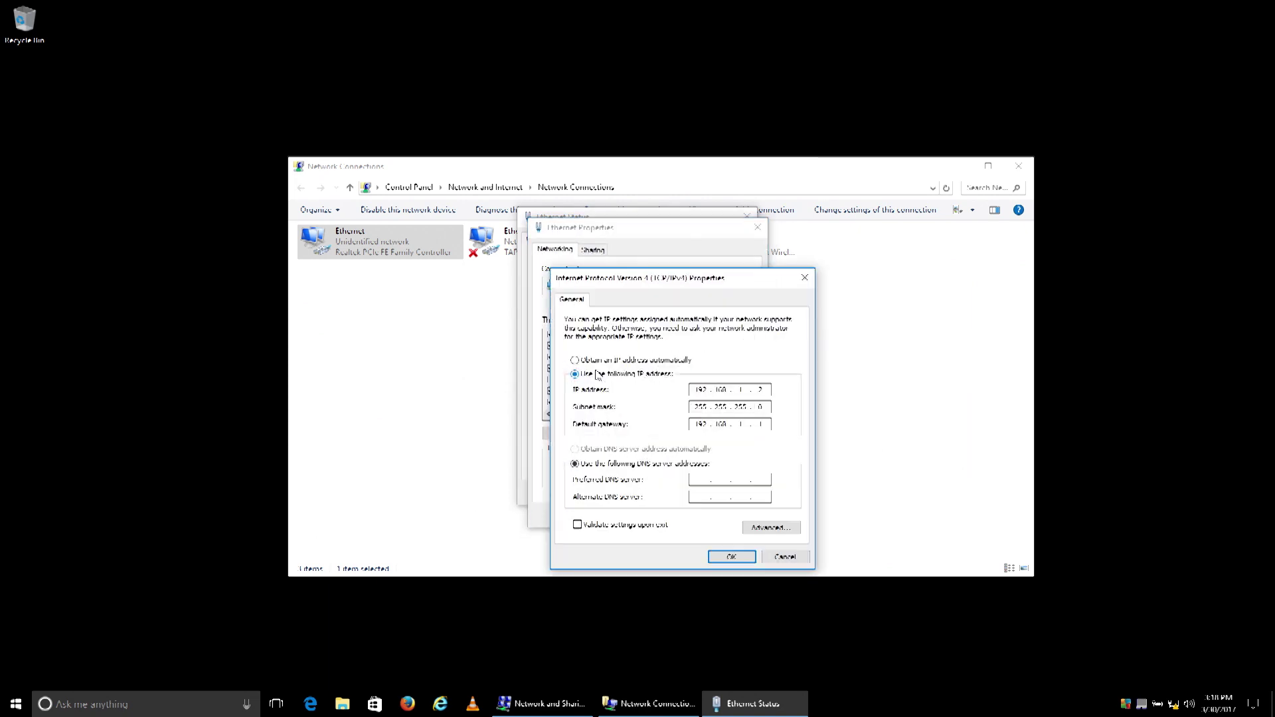
Set IPv4 to obtain both IP and DNS addresses automatically, save, and close all network windows
click(575, 361)
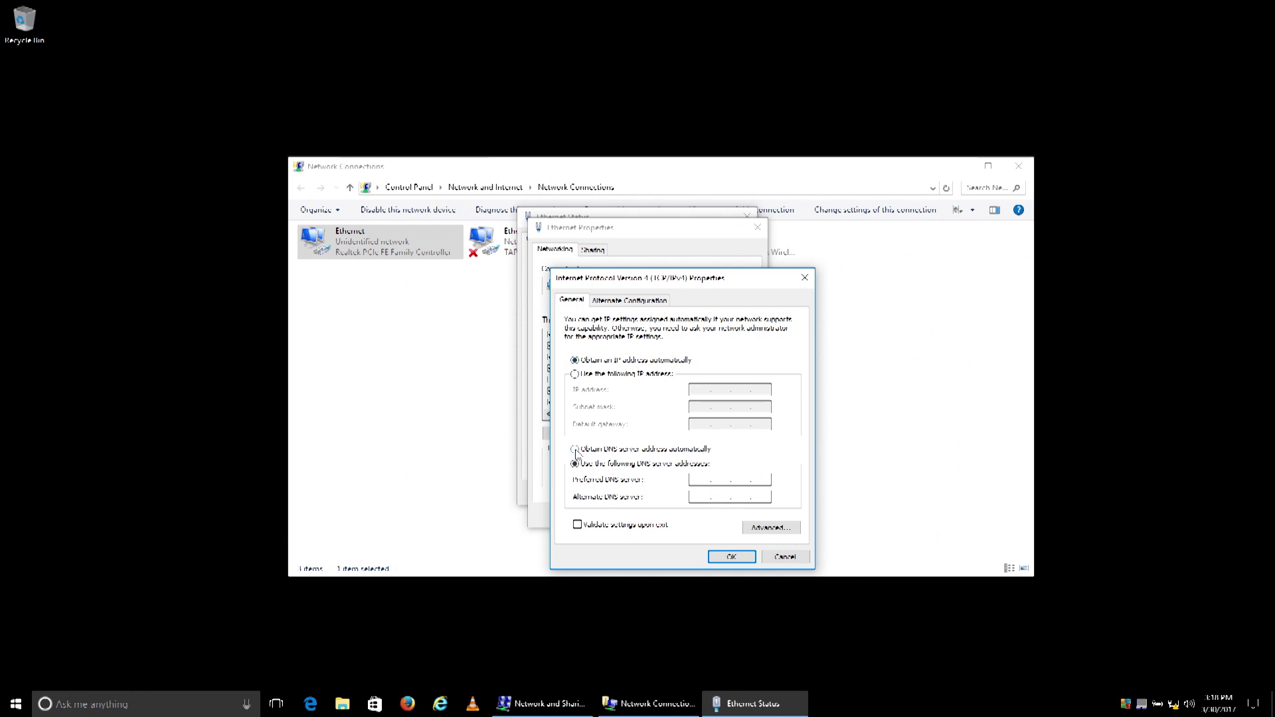
click(575, 451)
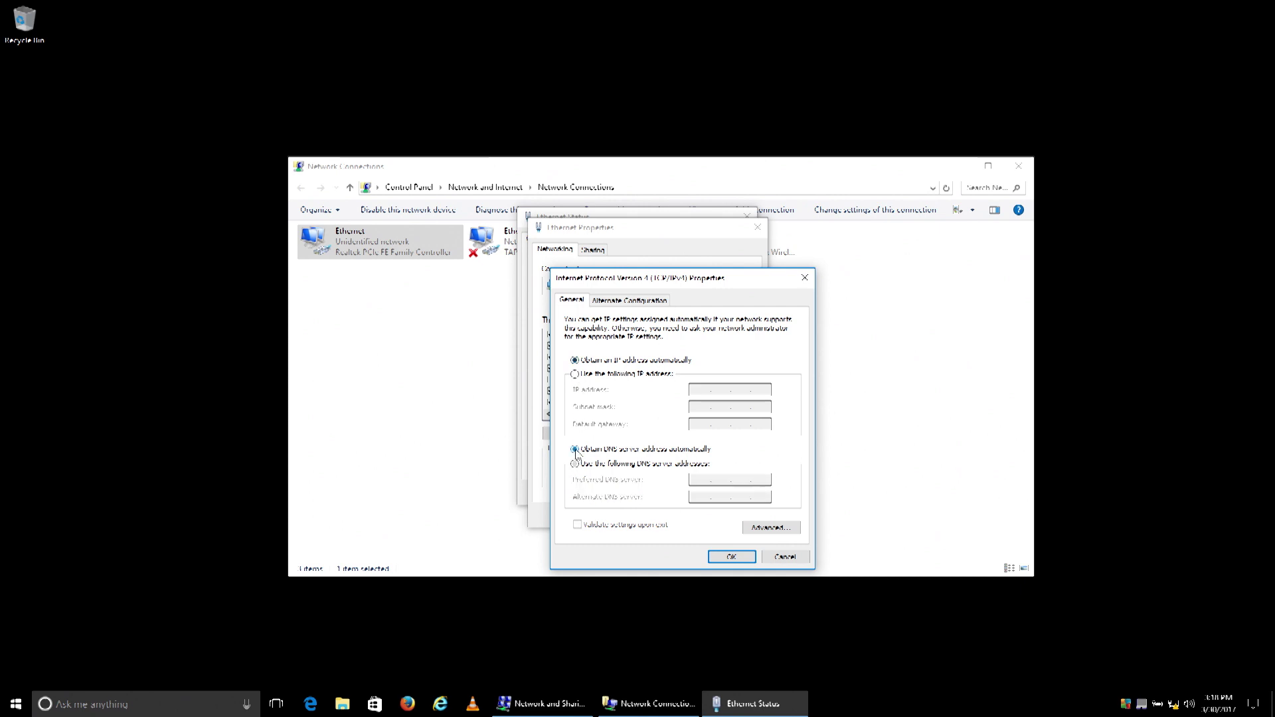
click(737, 559)
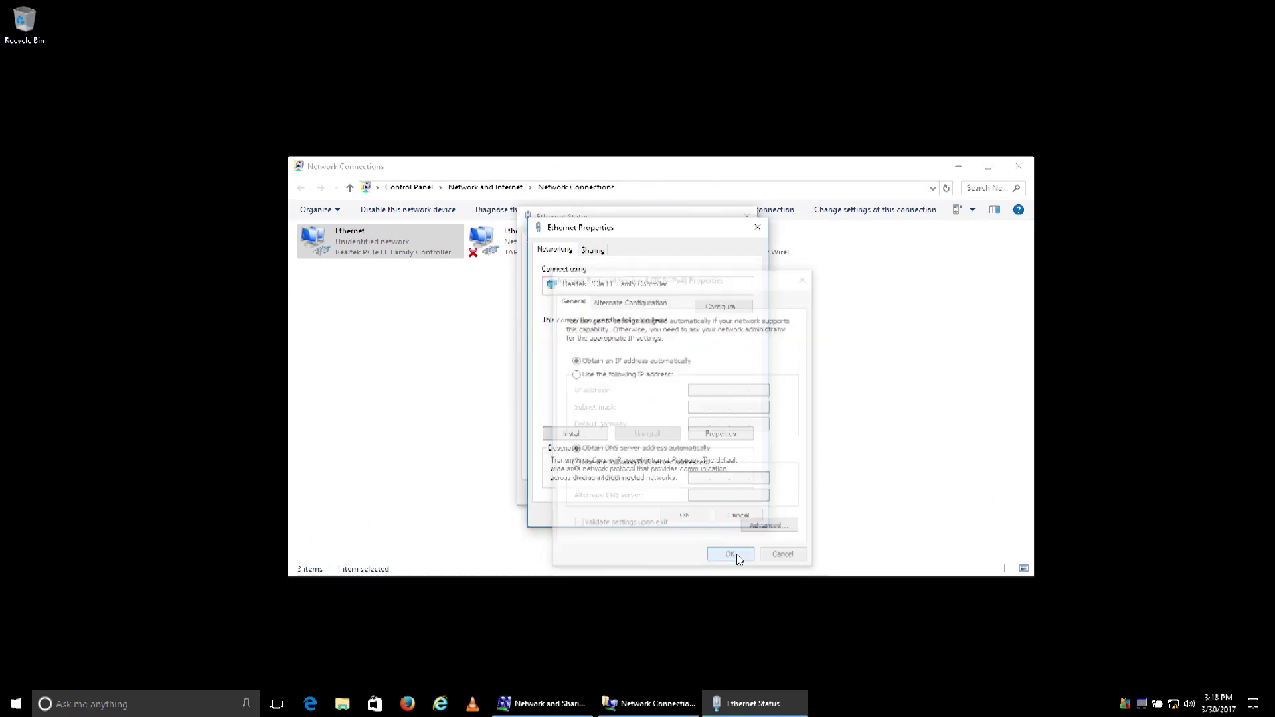
click(699, 515)
click(724, 494)
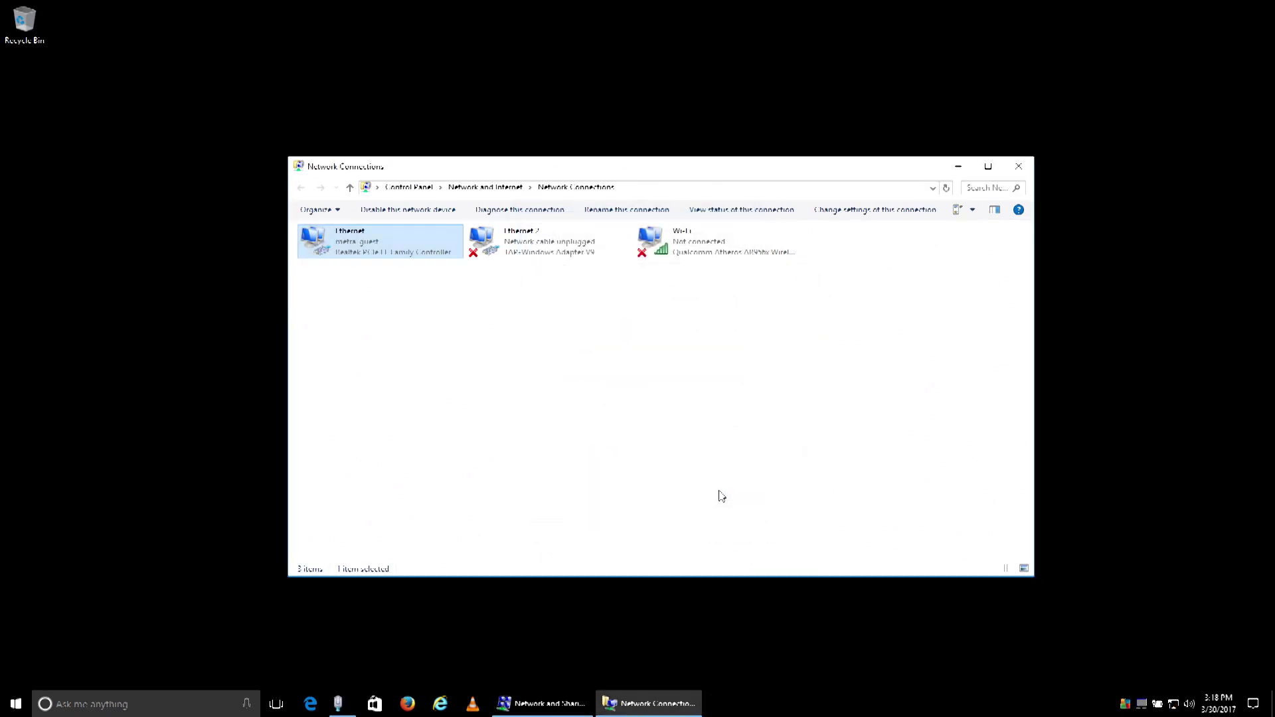
click(1014, 164)
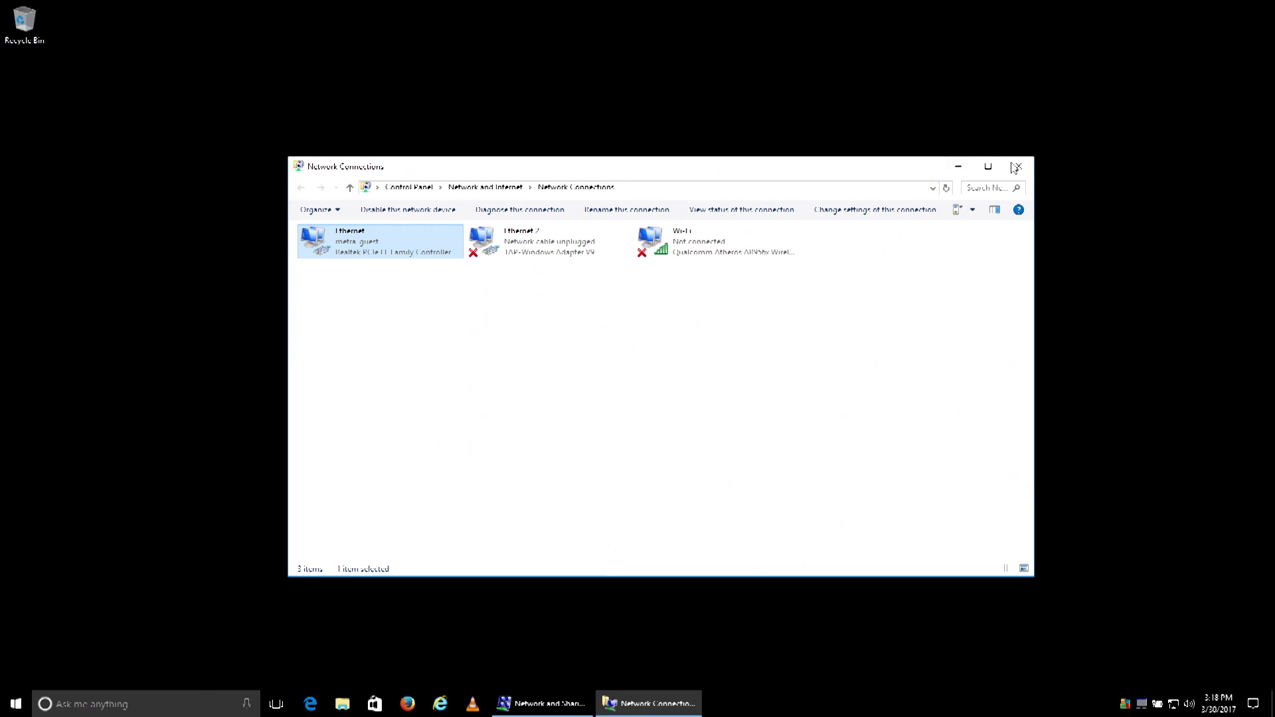